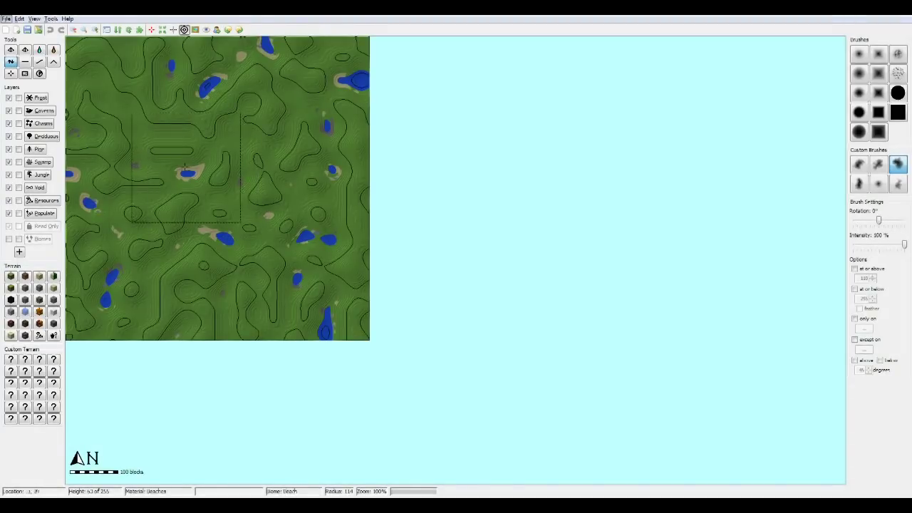
Start a new world named 'EpicWorld', sized 1,152 by 1,152 blocks
left_click(6, 18)
left_click(28, 28)
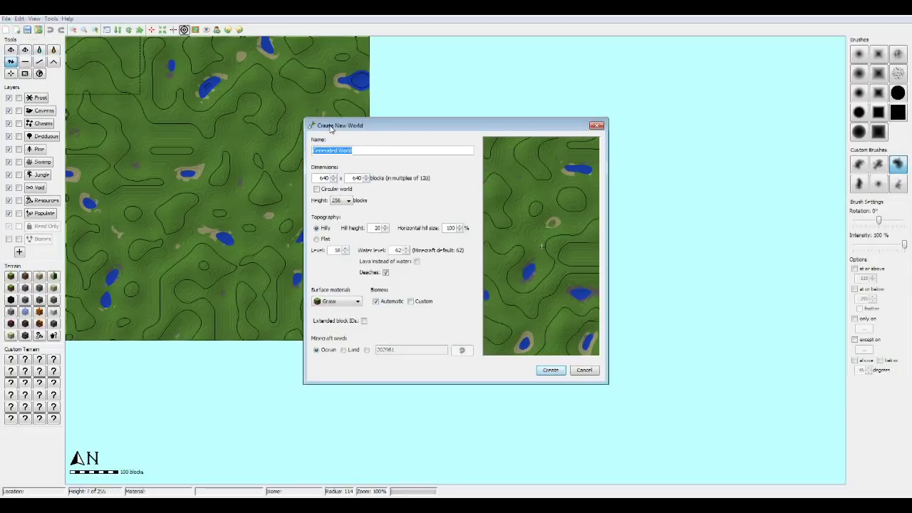
key("BackSpace")
type("Epic")
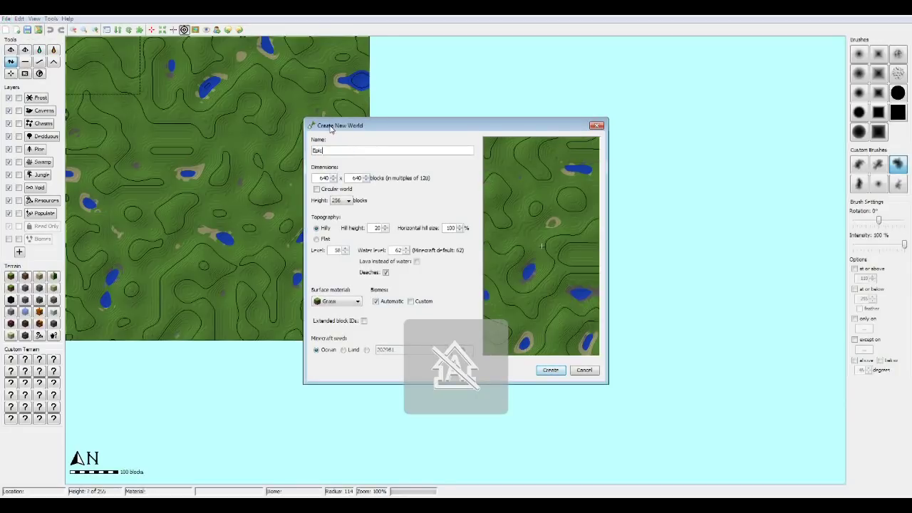
type("WorldofBob")
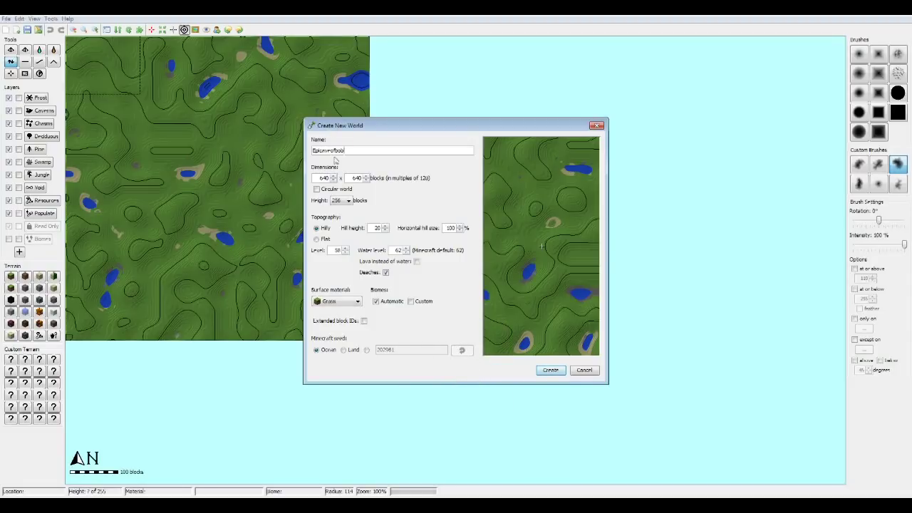
left_click(333, 177)
left_click(366, 176)
left_click(366, 176)
left_click(366, 176)
Make the world flat with ground level about 100, and create it
left_click(317, 239)
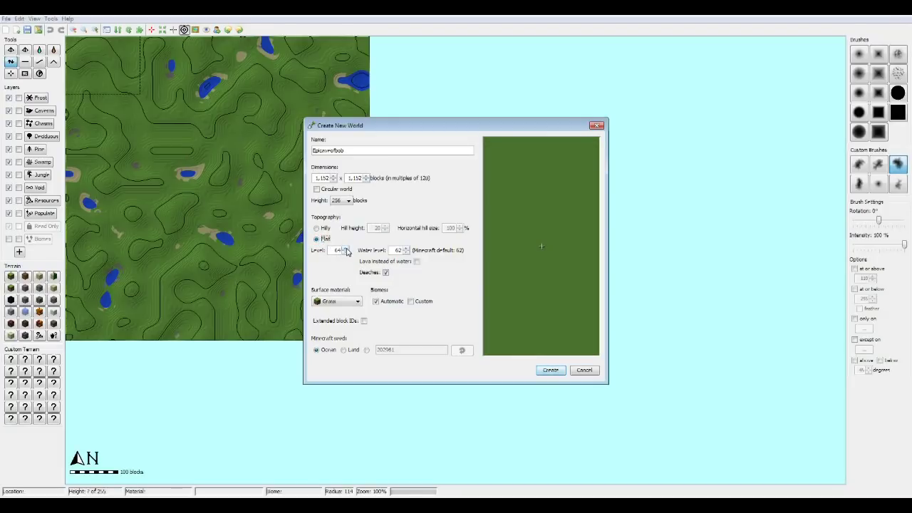
left_click(346, 248)
left_click(346, 249)
left_click(346, 249)
left_click(346, 249)
left_click(346, 248)
left_click(346, 249)
left_click(346, 248)
left_click(346, 249)
left_click(346, 248)
left_click(346, 249)
left_click(346, 248)
left_click(550, 369)
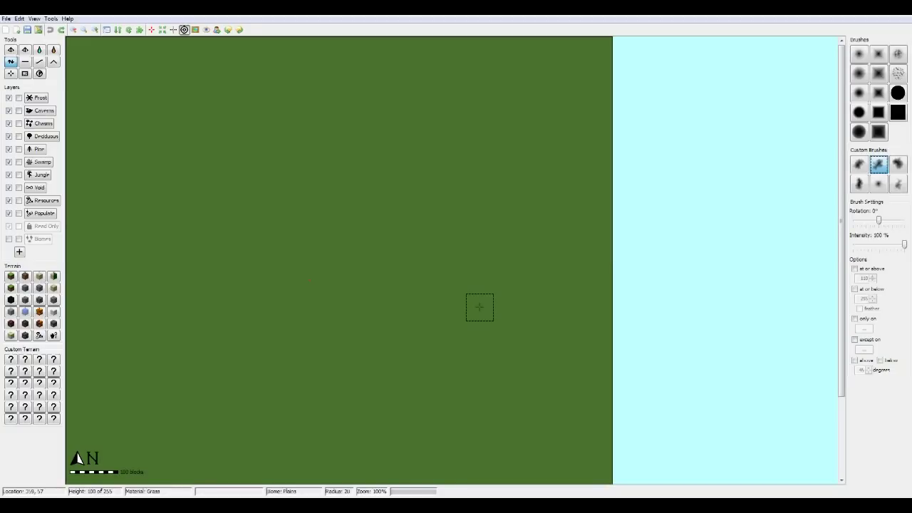
Pick a custom brush shape and open the 3D View, moved aside from the map
left_click(880, 165)
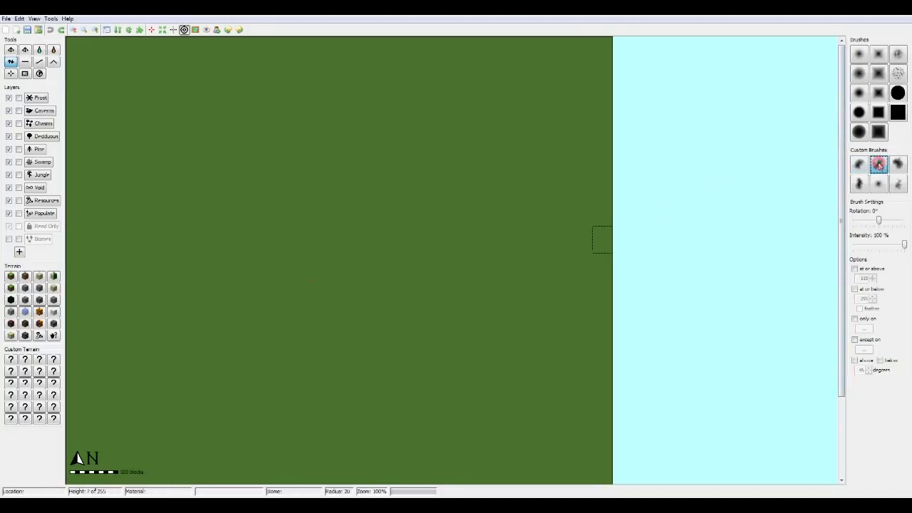
left_click(905, 245)
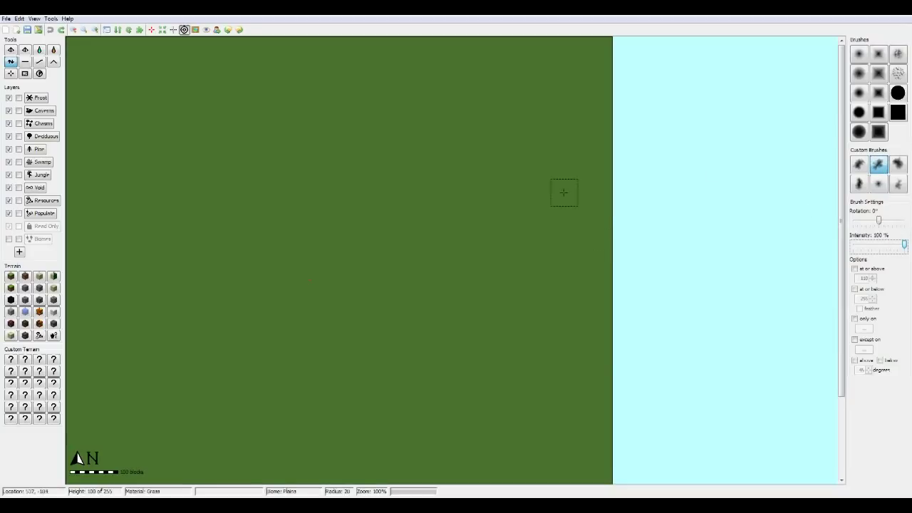
left_click(33, 19)
left_click(43, 126)
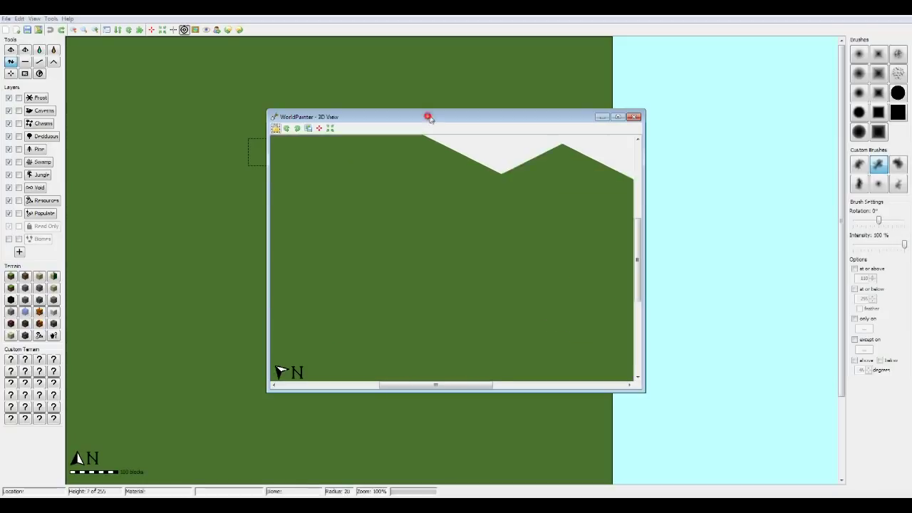
left_click_drag(428, 116, 636, 34)
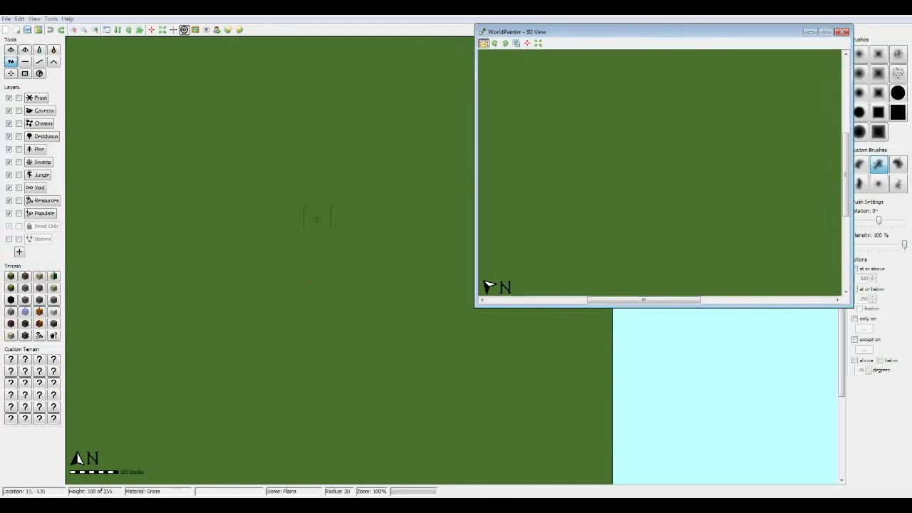
Raise a terrain mound near the map centre, with a second lump to its right
scroll(312, 223, "up", 4)
left_click_drag(285, 240, 281, 246)
scroll(281, 246, "up", 1)
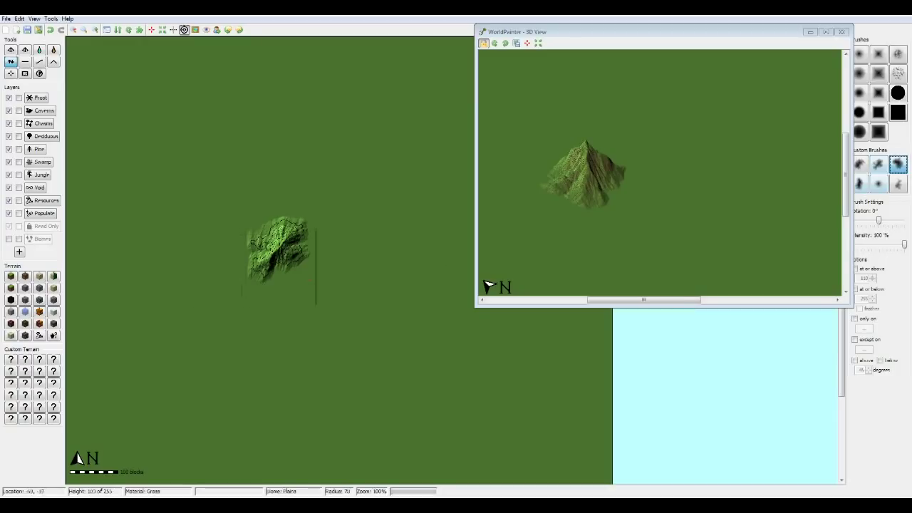
left_click_drag(314, 261, 314, 261)
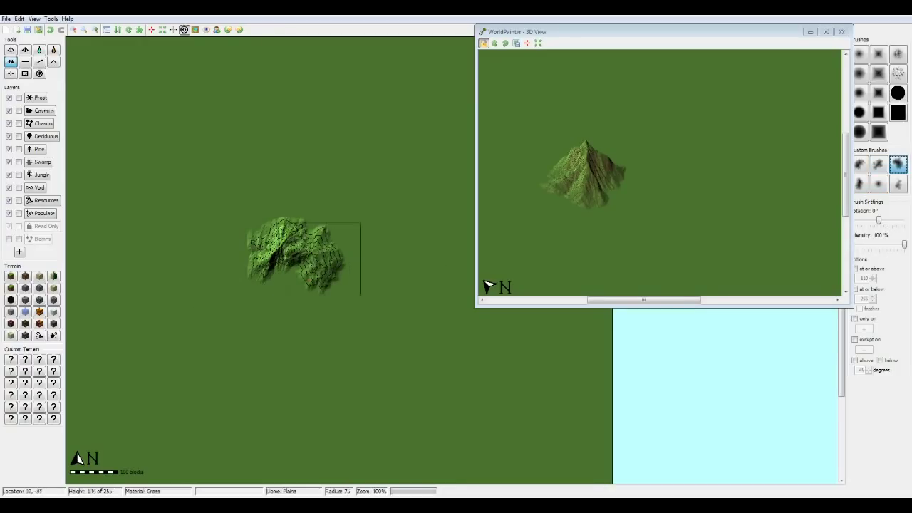
Raise more terrain below and left of the mound and reshape it with other custom brushes
left_click(879, 165)
left_click_drag(289, 281, 286, 290)
scroll(286, 291, "down", 5)
mouse_move(213, 265)
left_mouse_down()
mouse_move(250, 289)
mouse_move(229, 287)
left_mouse_up()
left_click(860, 164)
mouse_move(218, 234)
left_mouse_down()
mouse_move(233, 254)
mouse_move(287, 207)
left_mouse_up()
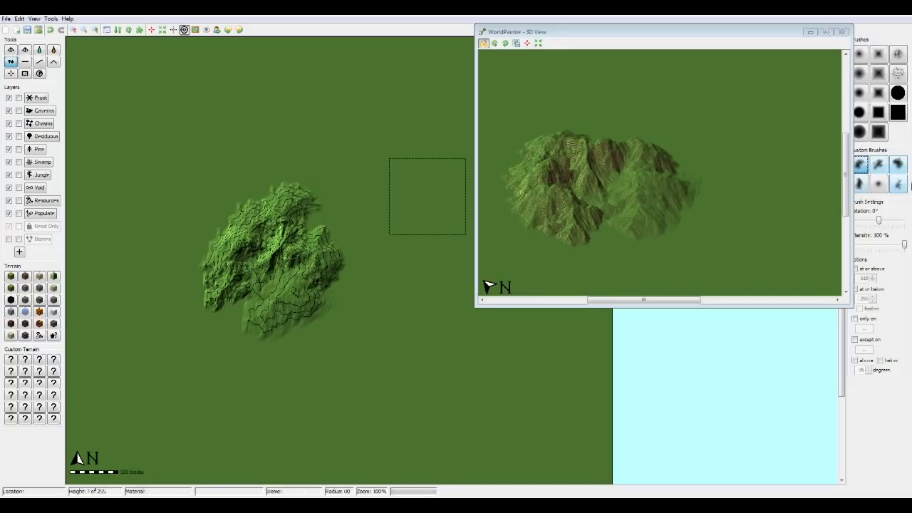
left_click(898, 164)
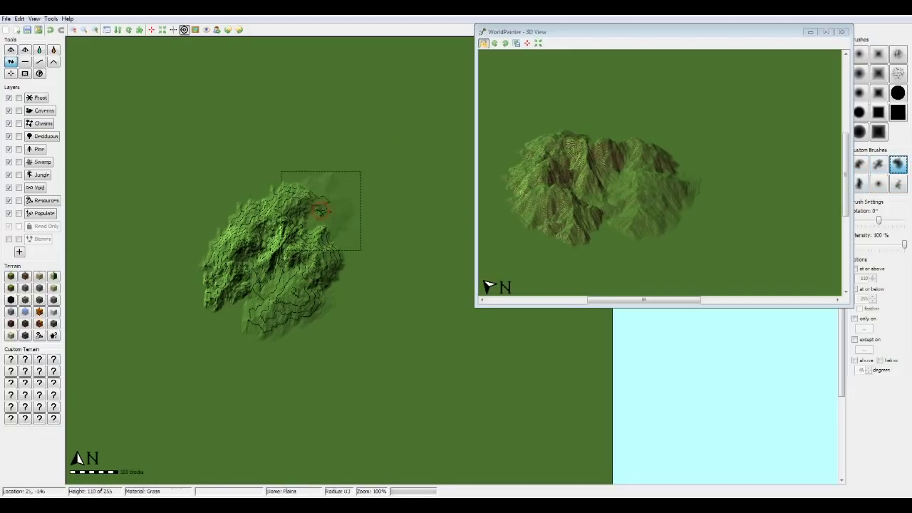
left_click_drag(320, 211, 321, 211)
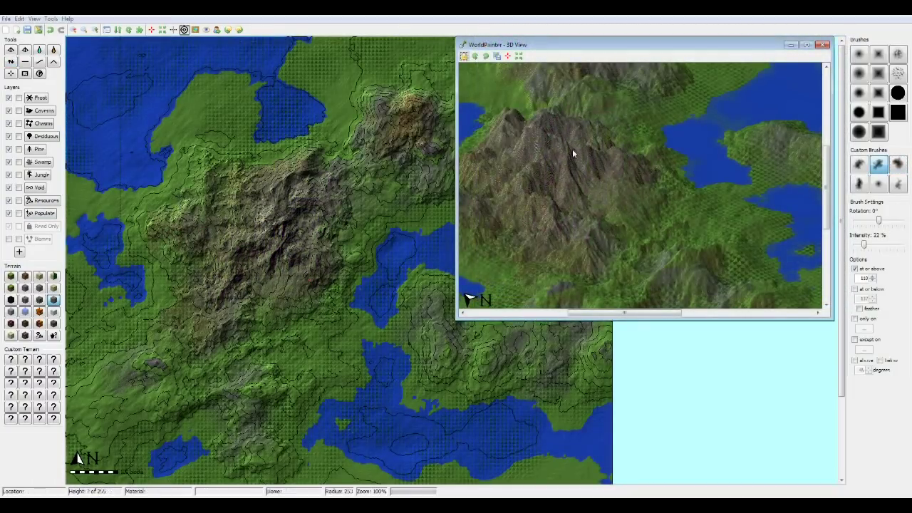
Pan around the mountains in the 3D View, then close the 3D View window
left_click_drag(574, 149, 645, 177)
mouse_move(680, 218)
left_mouse_down()
mouse_move(532, 143)
mouse_move(693, 227)
left_mouse_up()
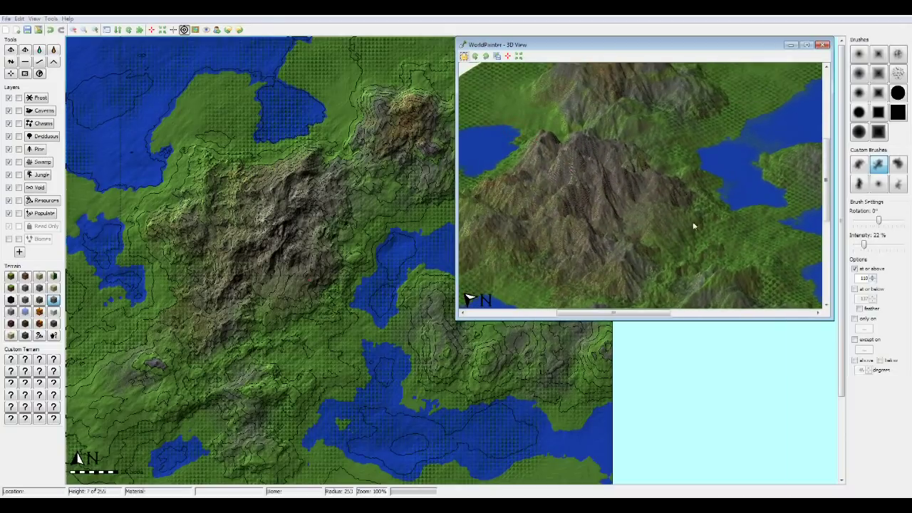
left_click(823, 46)
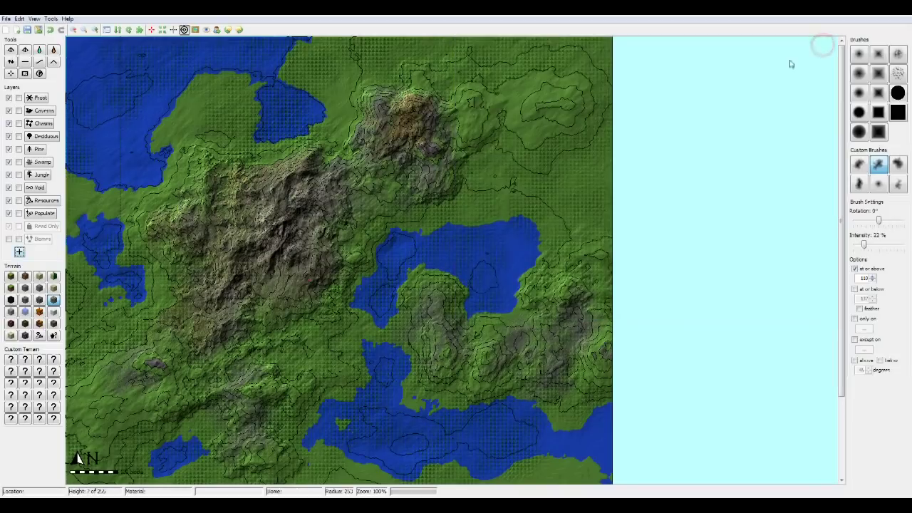
Start a new Cave/Tunnel layer with a fixed ceiling depth of 45
left_click(20, 253)
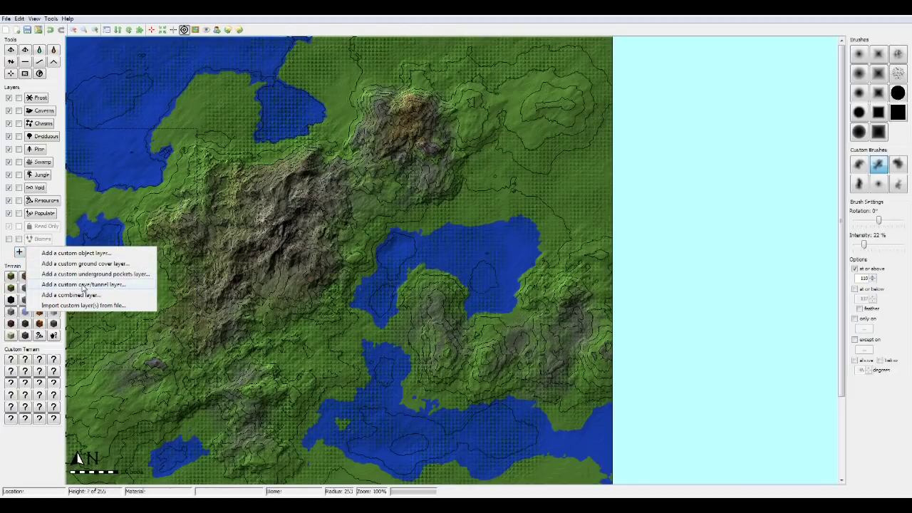
left_click(83, 285)
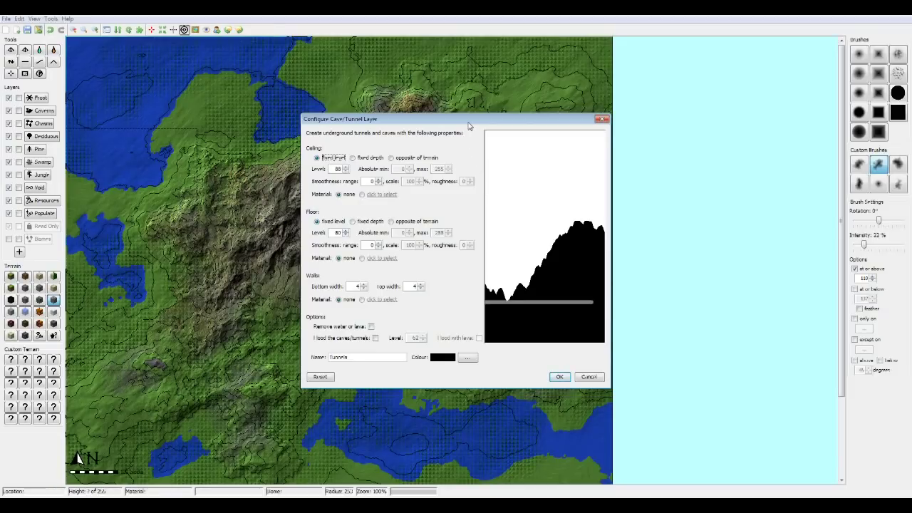
left_click_drag(468, 126, 690, 54)
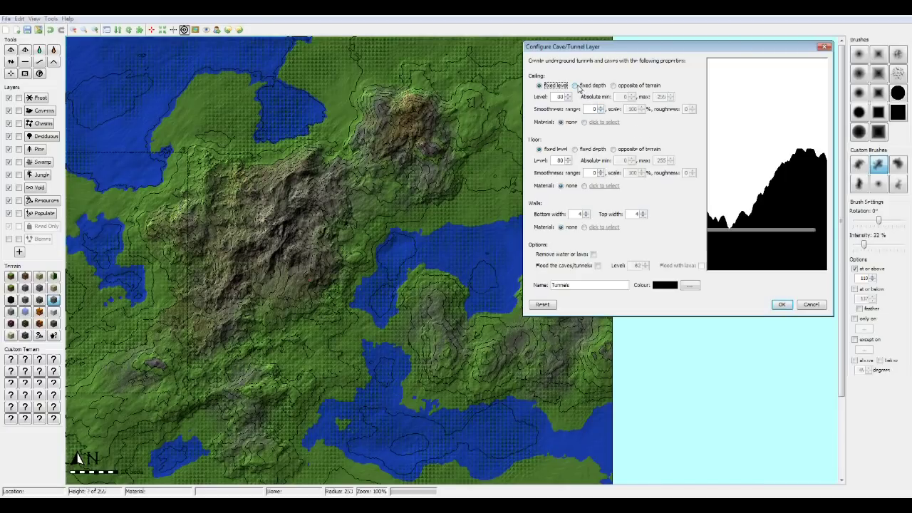
left_click(576, 85)
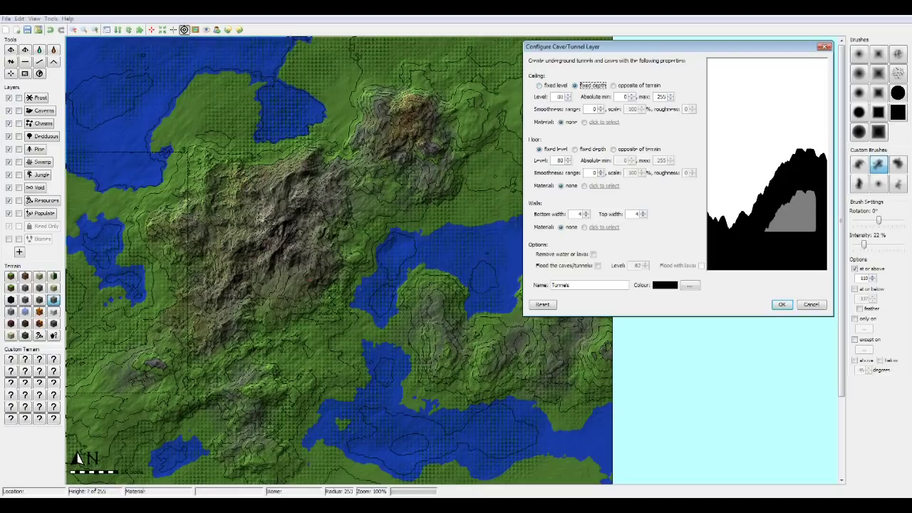
left_click(568, 99)
left_click(568, 99)
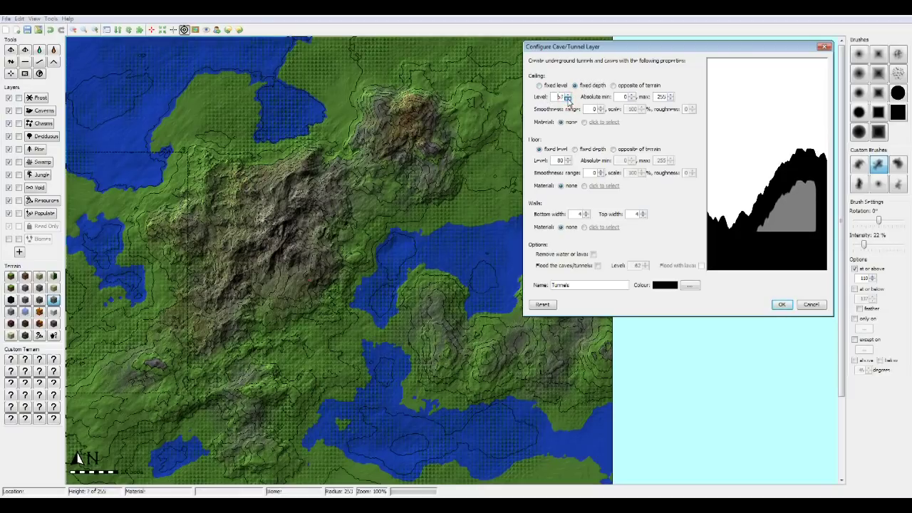
left_click(568, 99)
left_click(568, 99)
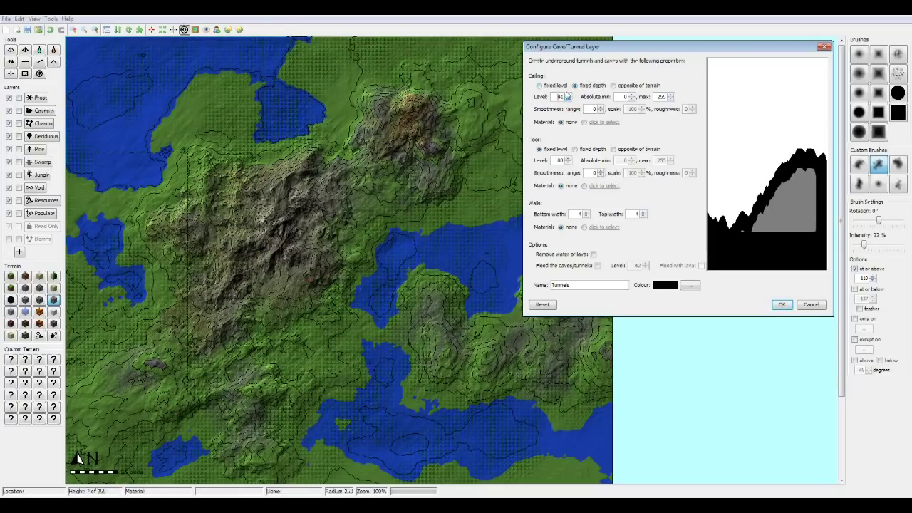
left_click(570, 98)
left_click(569, 97)
left_click(570, 98)
left_click(571, 98)
Widen the ceiling variation, set ceiling roughness 1, and make the ceiling Stone
left_click(600, 107)
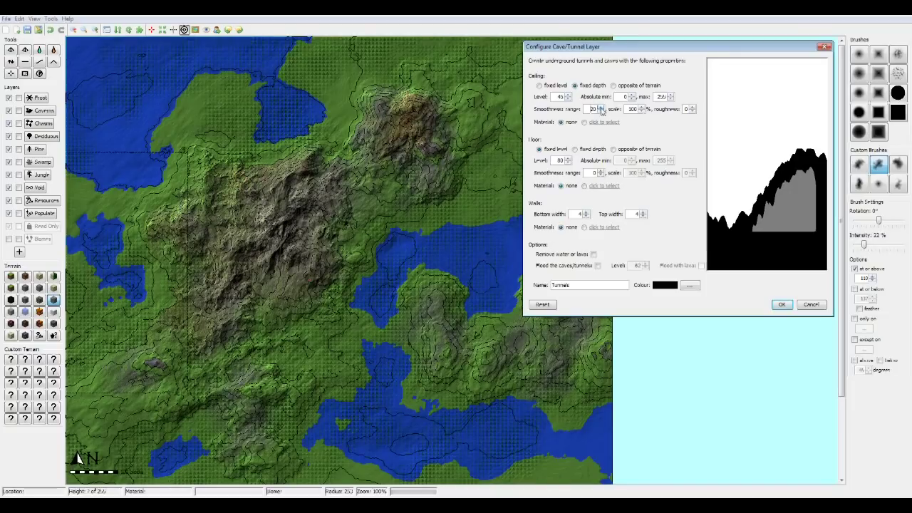
left_click(691, 107)
left_click(584, 123)
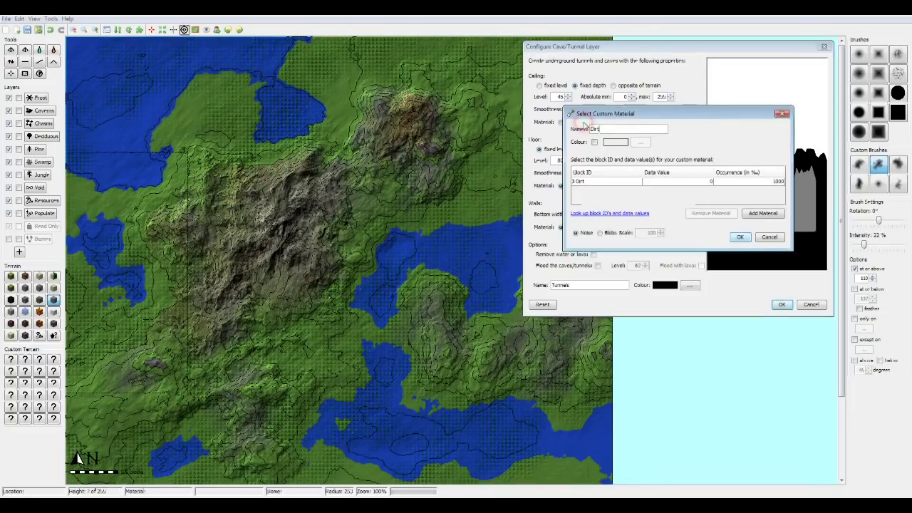
left_click(605, 182)
scroll(636, 202, "up", 1)
left_click(615, 197)
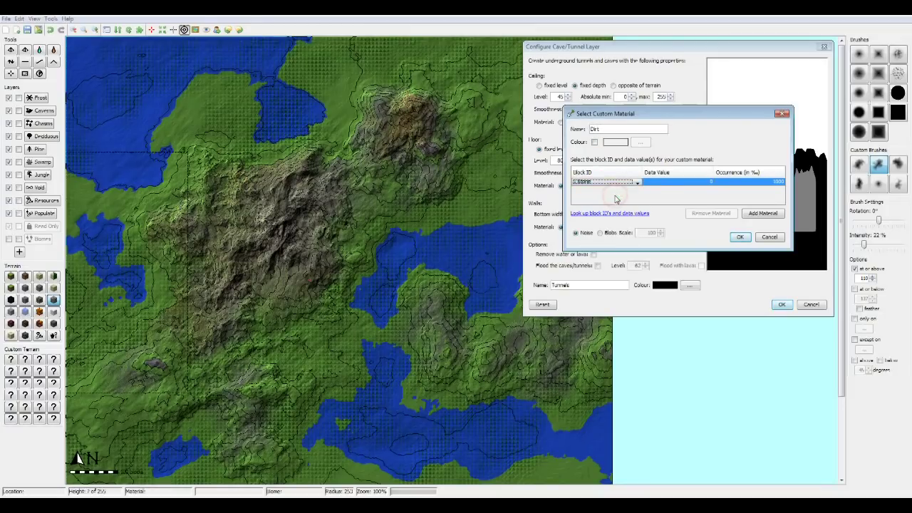
left_click(739, 236)
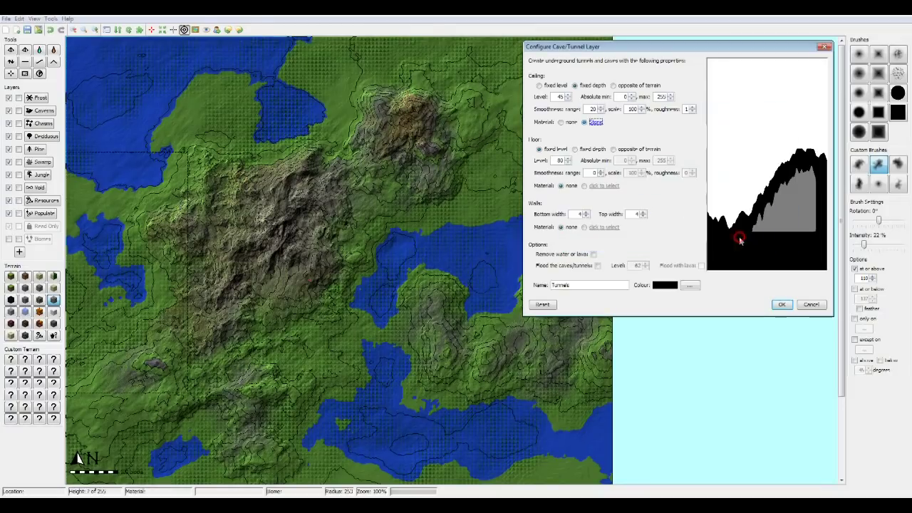
Make the cave floor follow inverted terrain at floor level 135
left_click(625, 152)
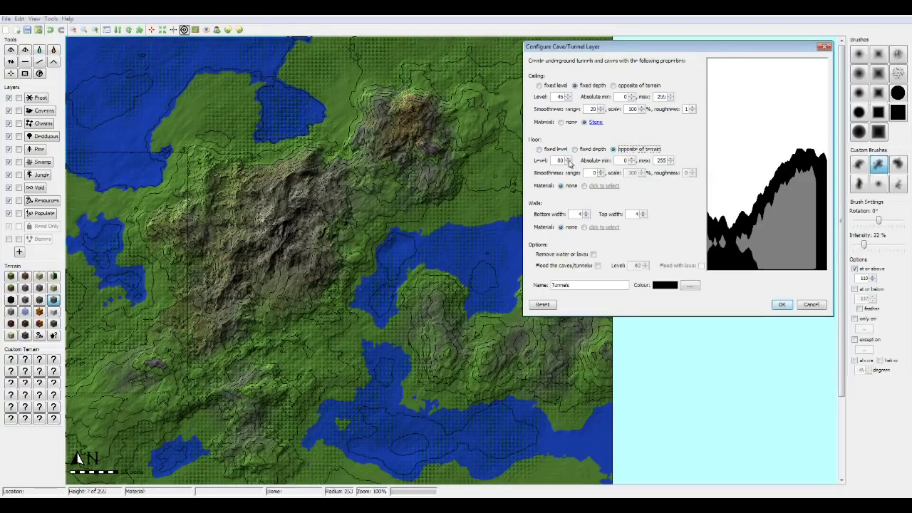
left_click(568, 158)
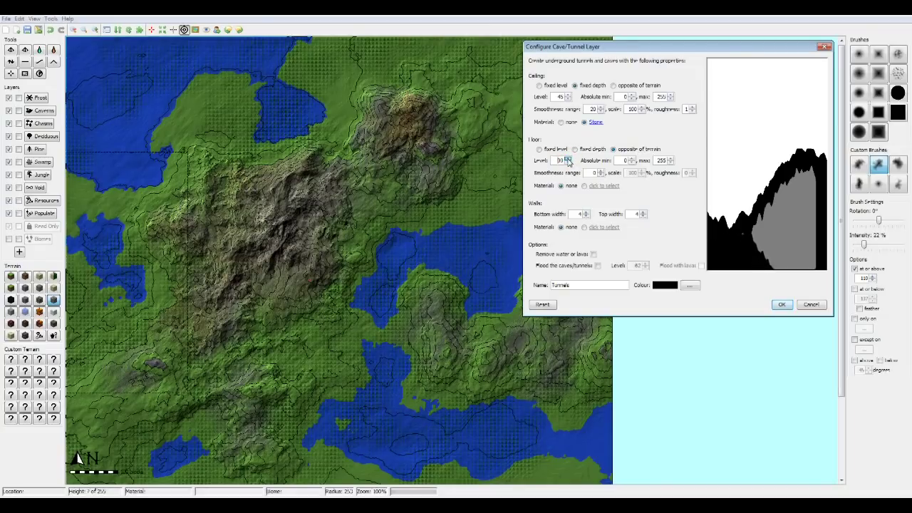
left_click(567, 160)
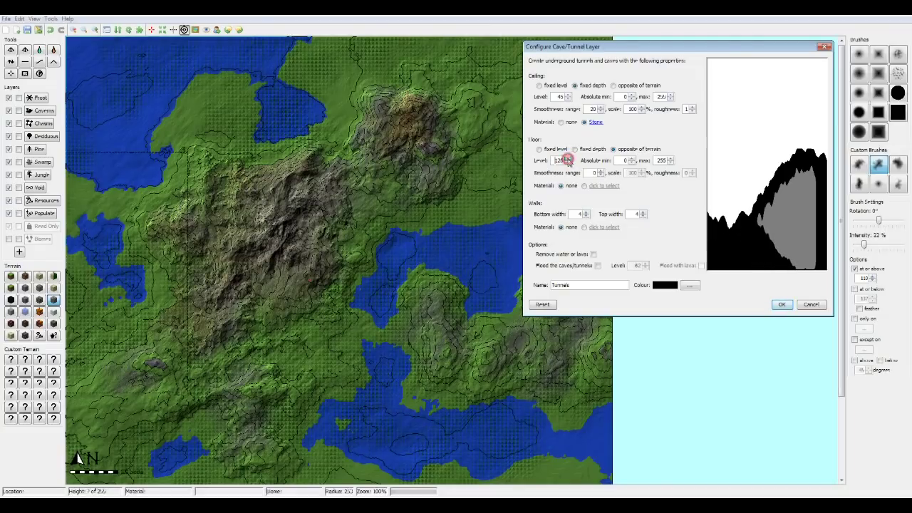
left_click(568, 159)
left_click(568, 162)
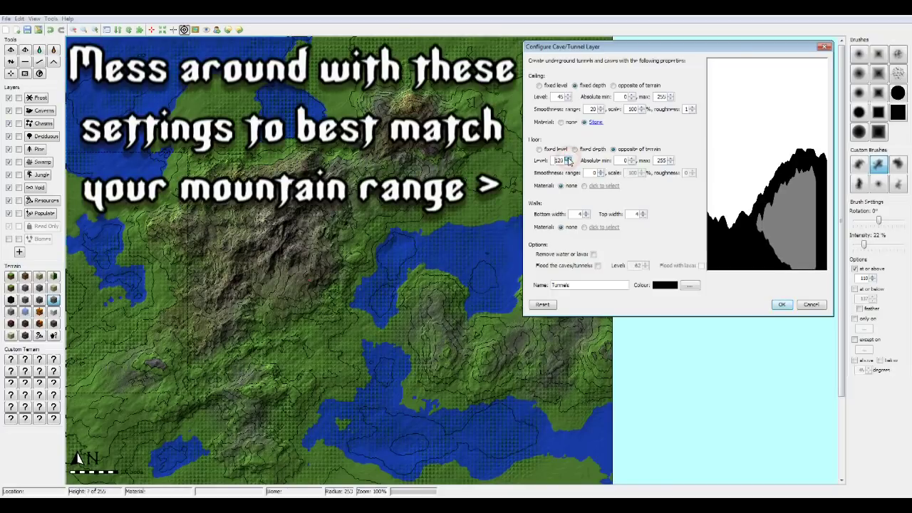
left_click(568, 159)
left_click(569, 160)
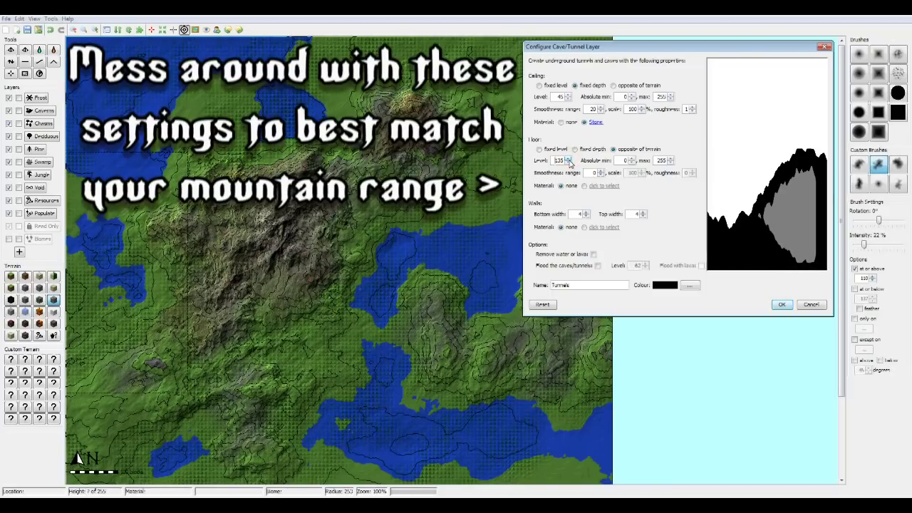
Make the floor stone, with smoothness 8 and roughness 1
left_click(603, 185)
left_click(637, 182)
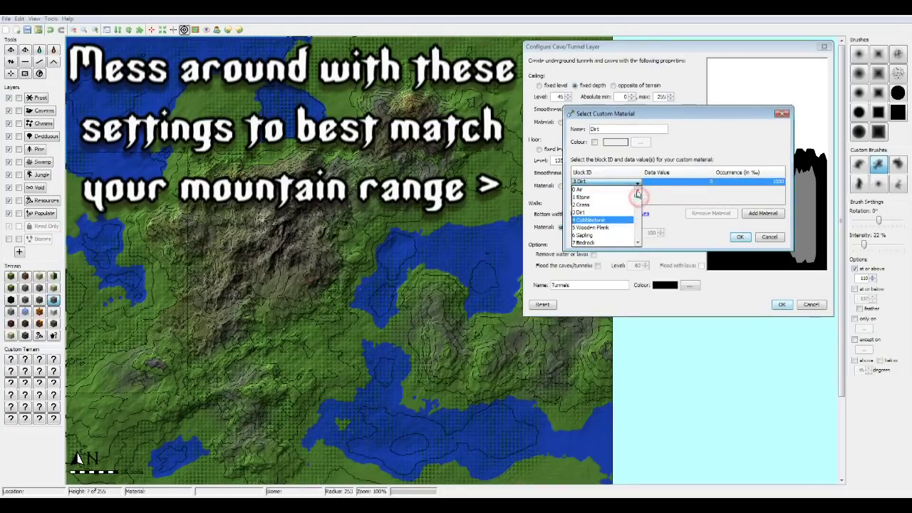
left_click(590, 196)
left_click(740, 238)
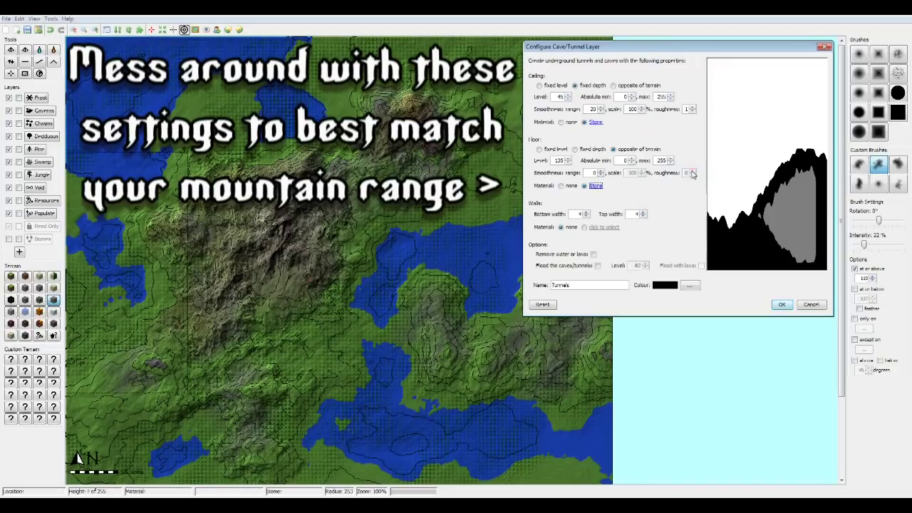
left_click(600, 174)
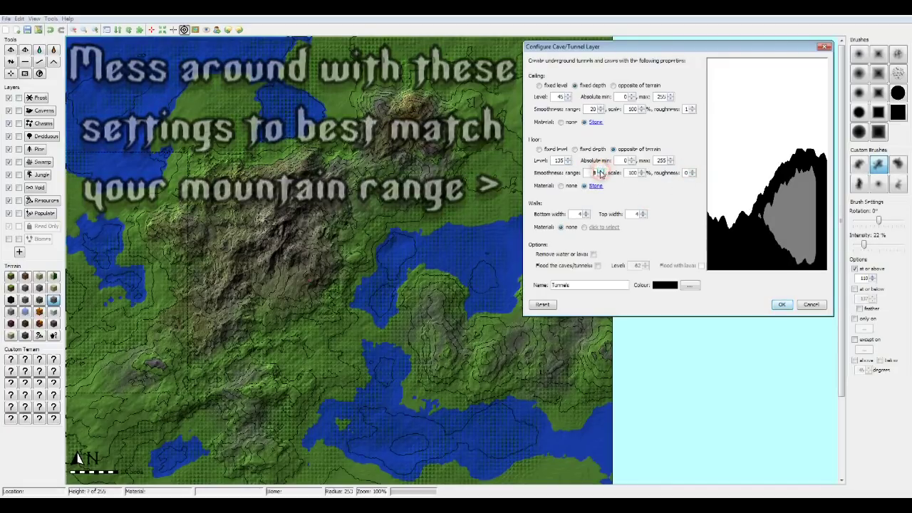
left_click(691, 171)
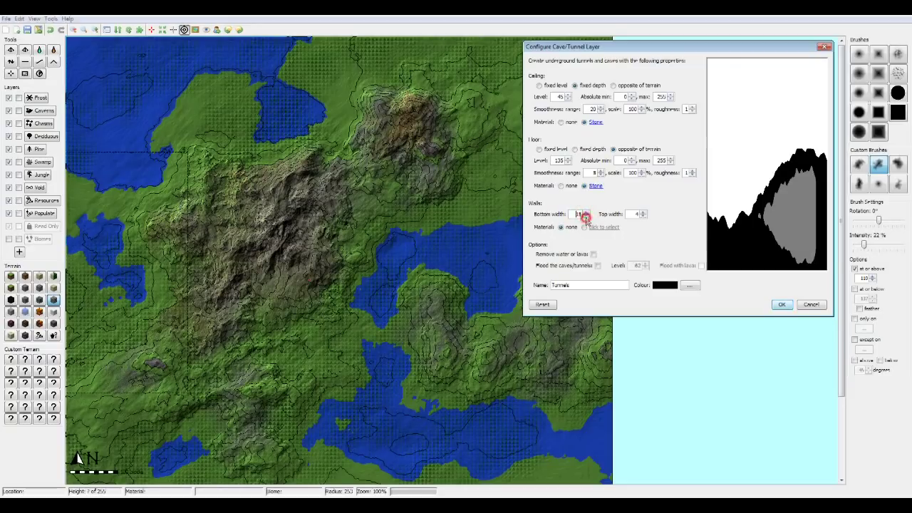
Set the cave wall widths to 18 and pick Stone as the wall material
left_click(642, 214)
left_click(587, 227)
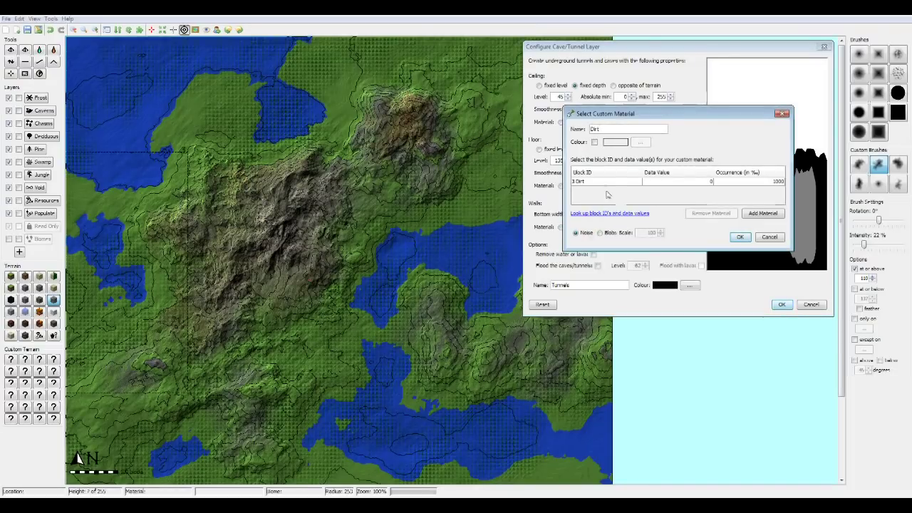
left_click(637, 182)
scroll(627, 207, "up", 3)
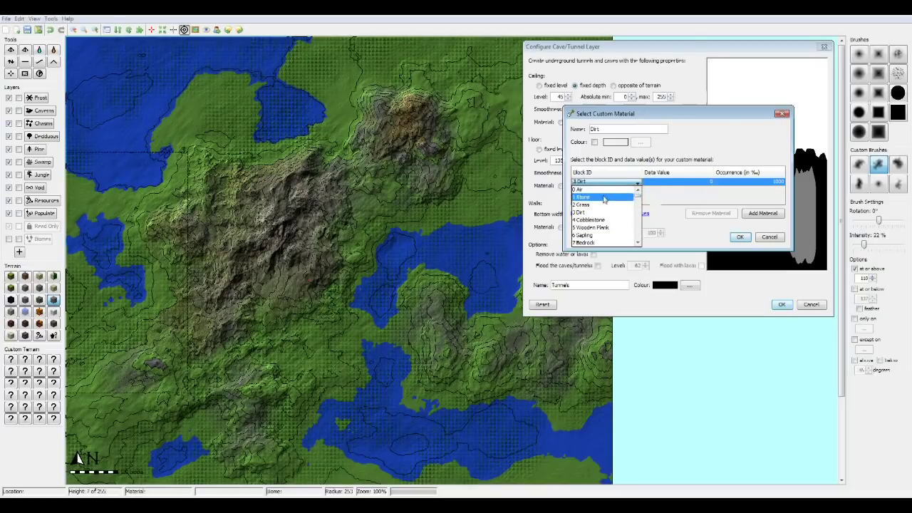
left_click(599, 197)
Confirm Stone walls and give the layer an orange colour
left_click(740, 237)
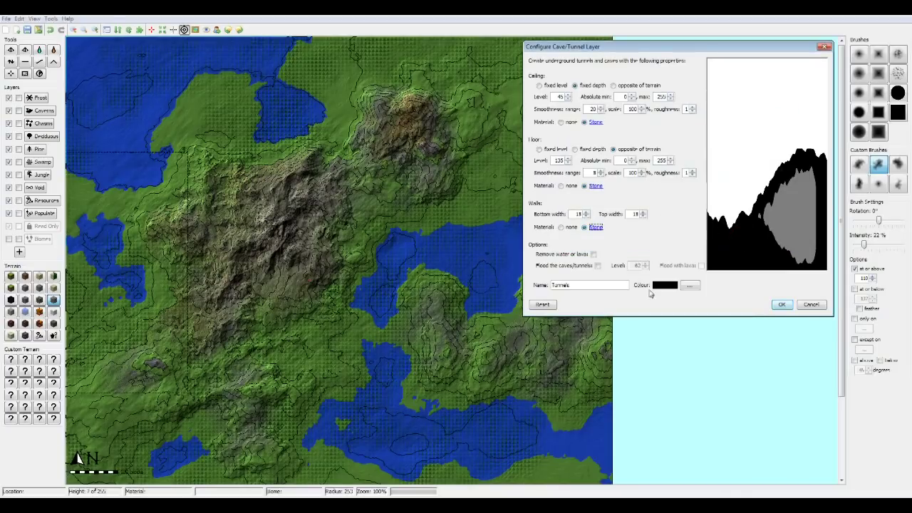
left_click(690, 286)
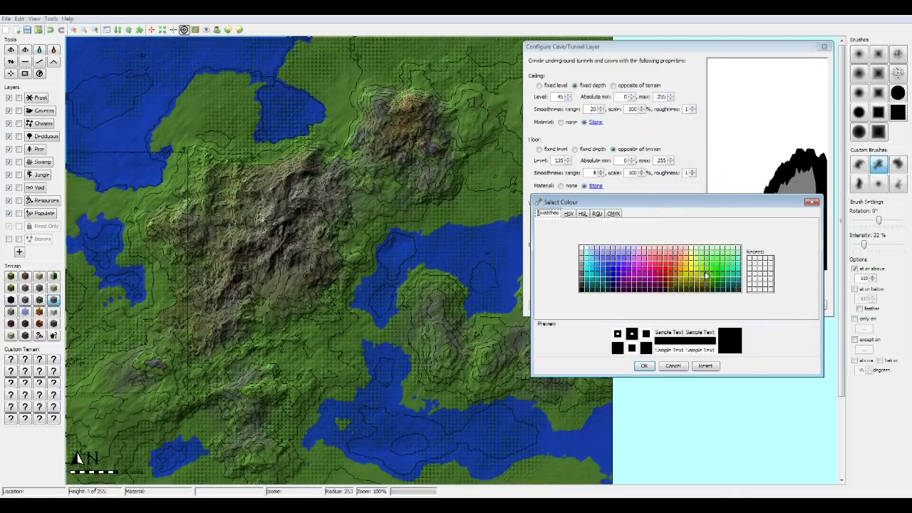
left_click(681, 272)
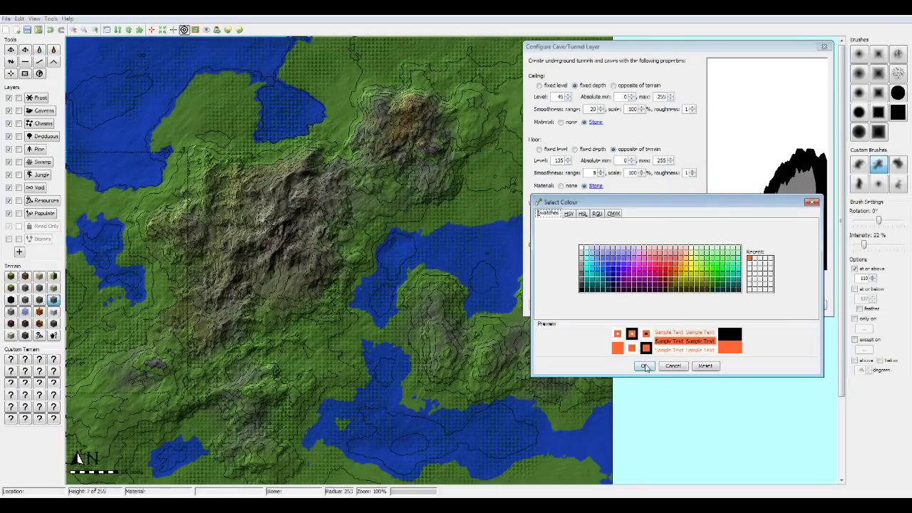
left_click(644, 366)
Name the layer 'Cave', enable water and lava removal, and add it
double_click(584, 285)
type("Ca")
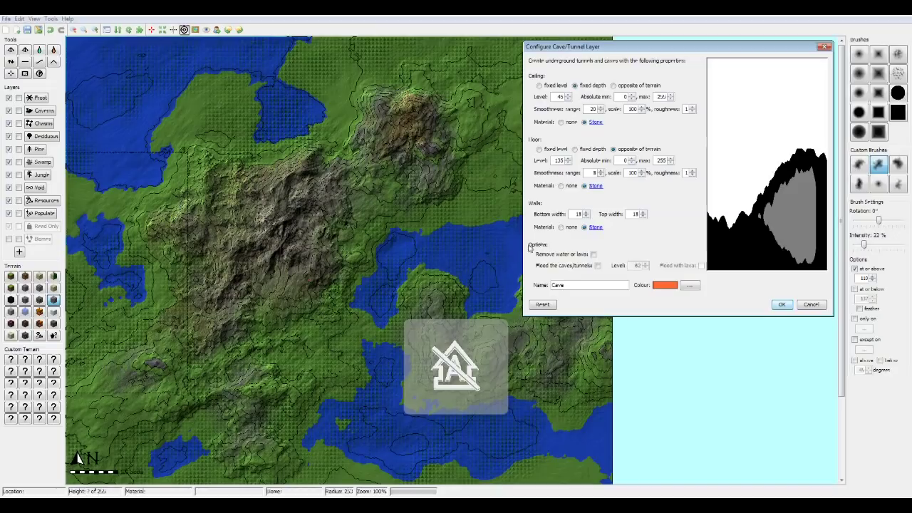
type("ve")
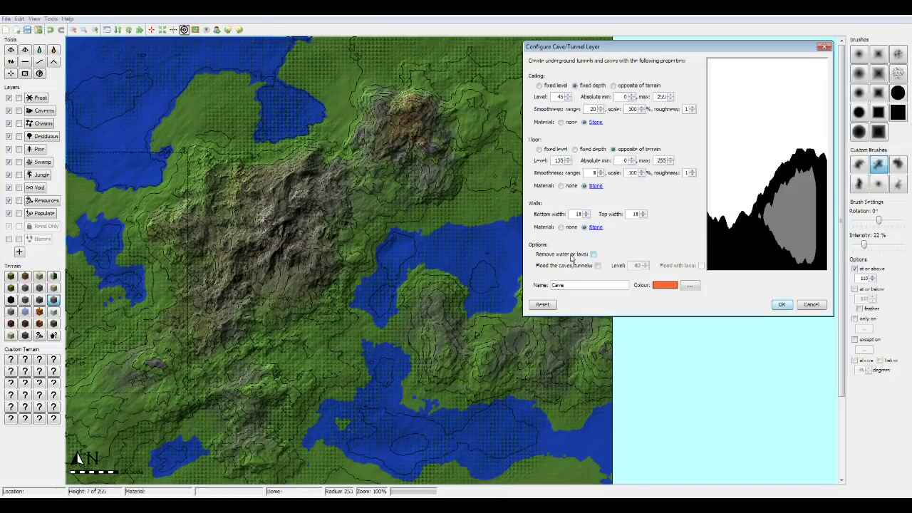
left_click(595, 256)
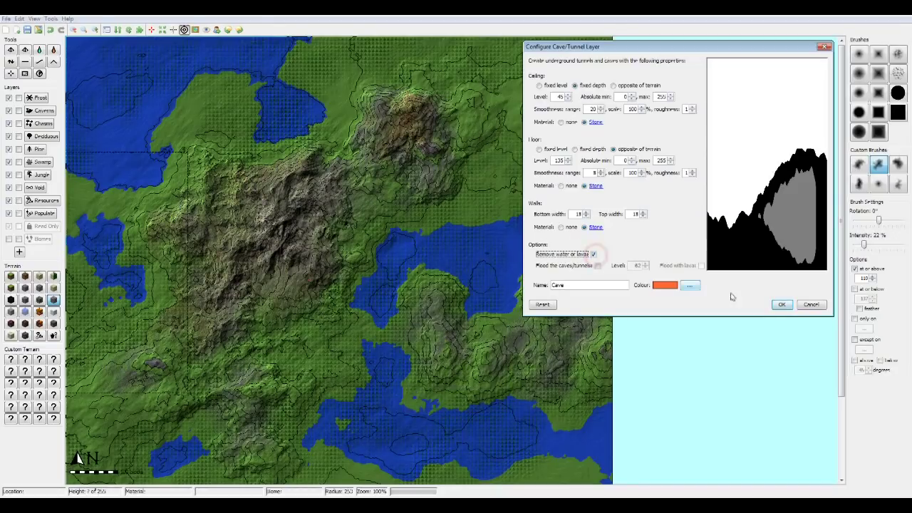
left_click(781, 305)
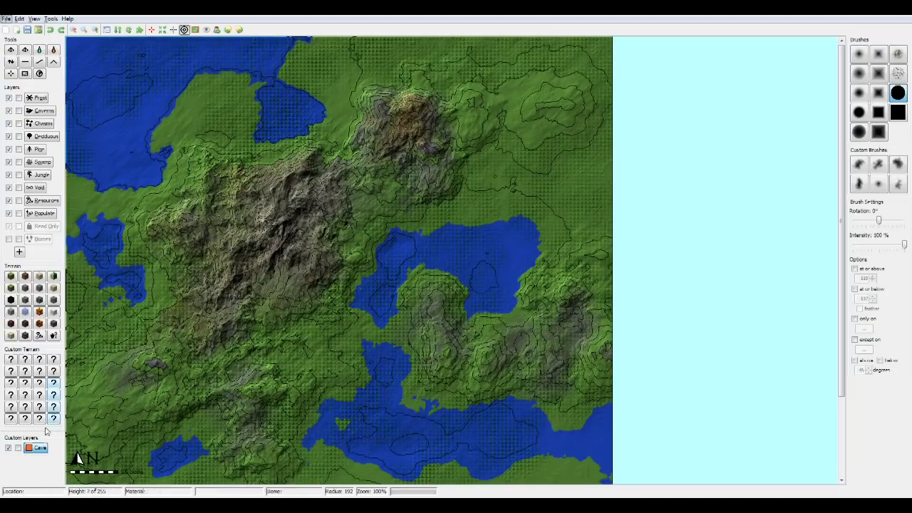
Select the Cave layer, limit painting to terrain at or above 110, and paint the peaks and hills
left_click(32, 450)
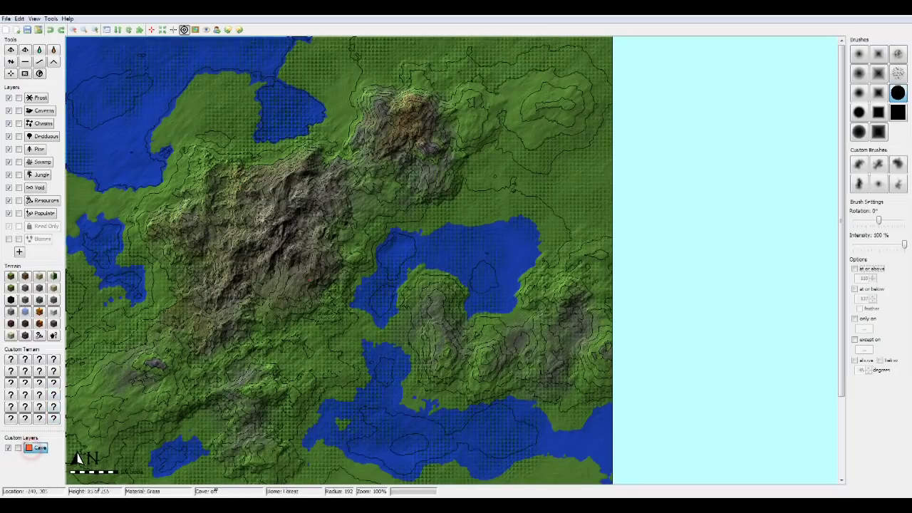
left_click(855, 268)
left_click(873, 277)
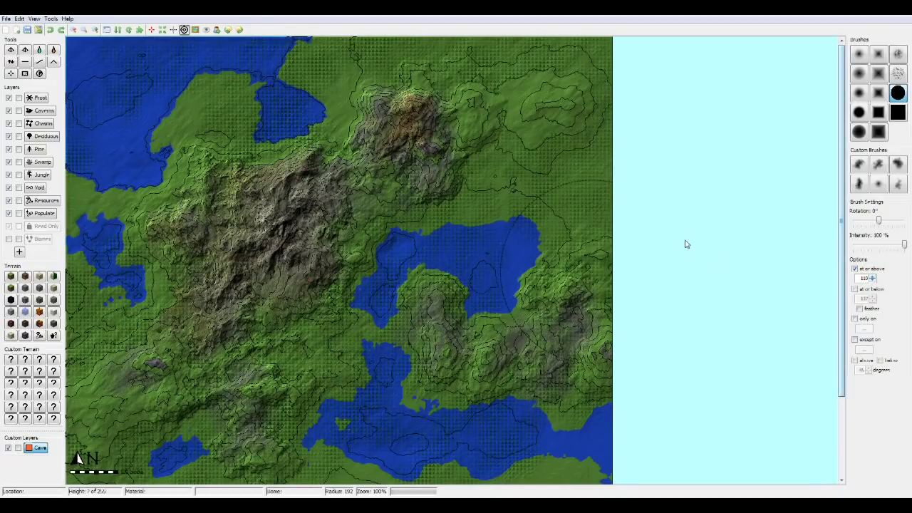
mouse_move(384, 142)
left_mouse_down()
mouse_move(485, 110)
mouse_move(570, 100)
mouse_move(335, 206)
mouse_move(218, 242)
mouse_move(207, 349)
mouse_move(299, 378)
mouse_move(342, 256)
left_mouse_up()
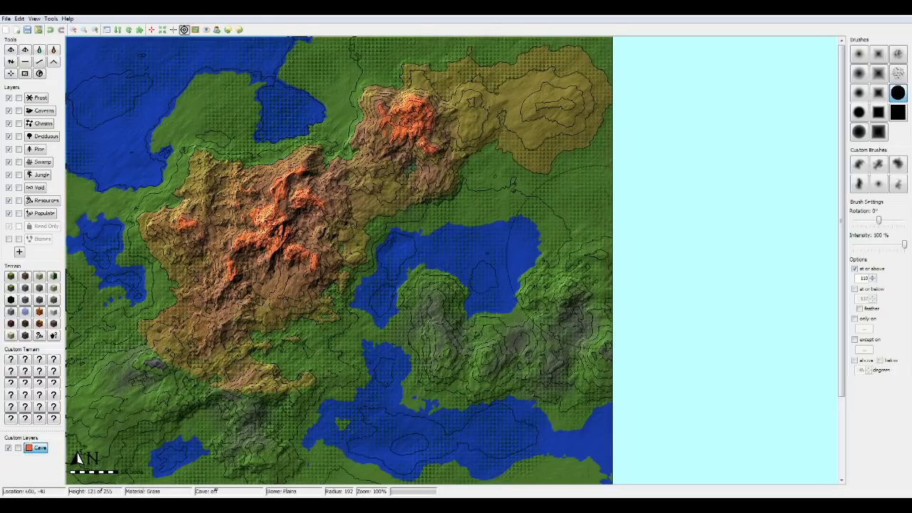
mouse_move(178, 342)
left_mouse_down()
mouse_move(256, 449)
mouse_move(107, 406)
mouse_move(214, 342)
mouse_move(484, 335)
mouse_move(585, 320)
left_mouse_up()
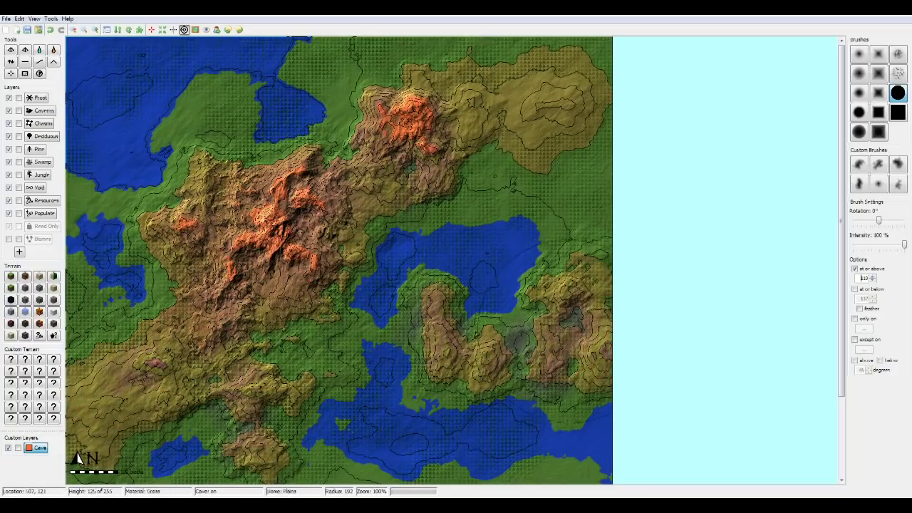
Select Sand and restrict painting to terrain at or below 101 instead of above
left_click(40, 278)
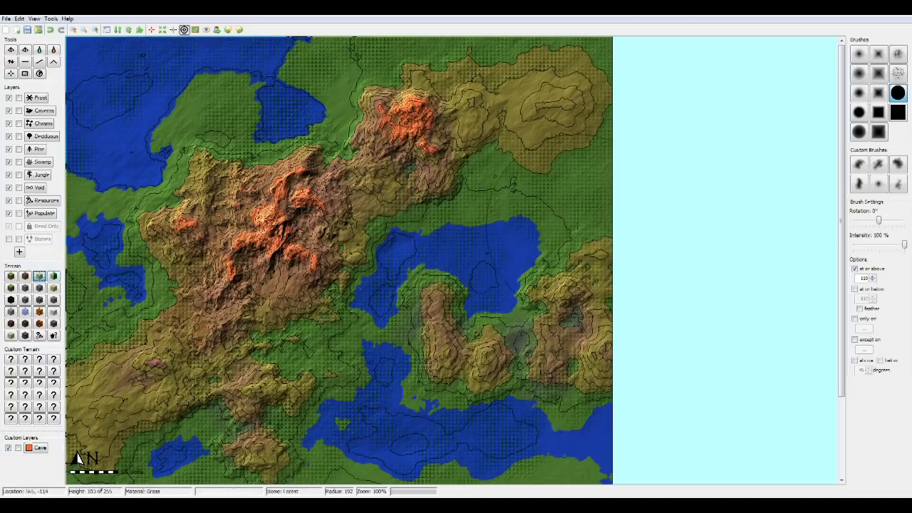
left_click(854, 289)
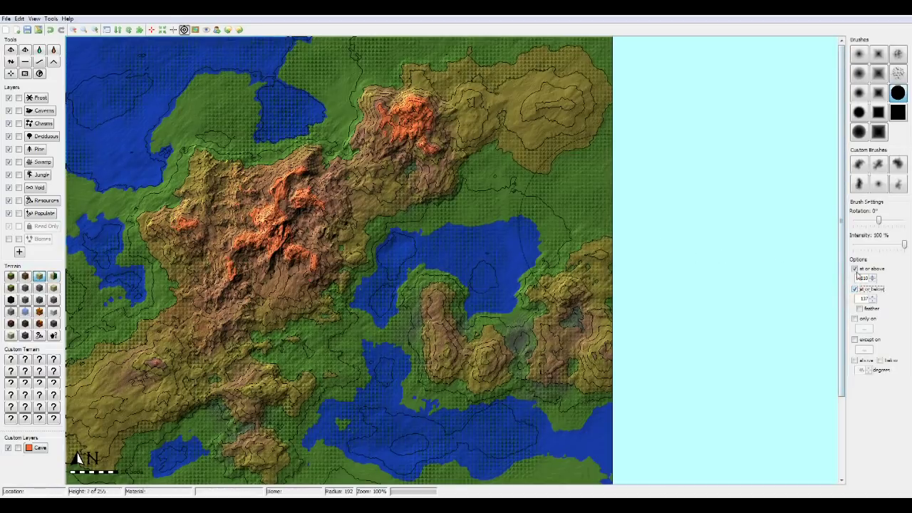
left_click(854, 268)
left_click(872, 299)
left_click(873, 303)
Brush sand over the low ground around the lake, the shore and the left side
left_click(485, 202)
mouse_move(485, 203)
left_mouse_down()
mouse_move(442, 285)
mouse_move(371, 342)
mouse_move(335, 399)
mouse_move(264, 348)
left_mouse_up()
mouse_move(334, 335)
left_mouse_down()
mouse_move(456, 399)
mouse_move(428, 371)
mouse_move(271, 442)
mouse_move(168, 468)
left_mouse_up()
mouse_move(107, 427)
left_mouse_down()
mouse_move(114, 285)
mouse_move(228, 114)
mouse_move(321, 86)
mouse_move(360, 57)
mouse_move(442, 50)
mouse_move(467, 86)
mouse_move(520, 107)
left_mouse_up()
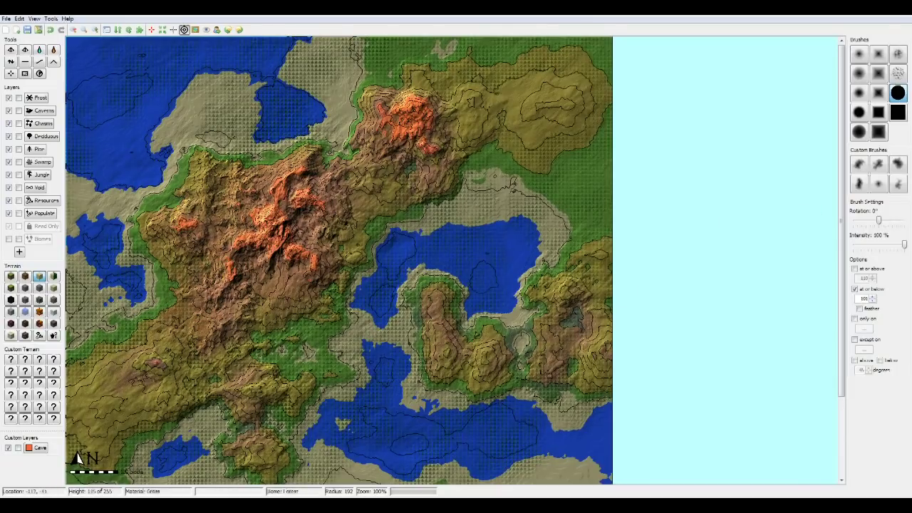
Start exporting as a new Minecraft map in Creative mode without the chest of goodies
left_click(7, 20)
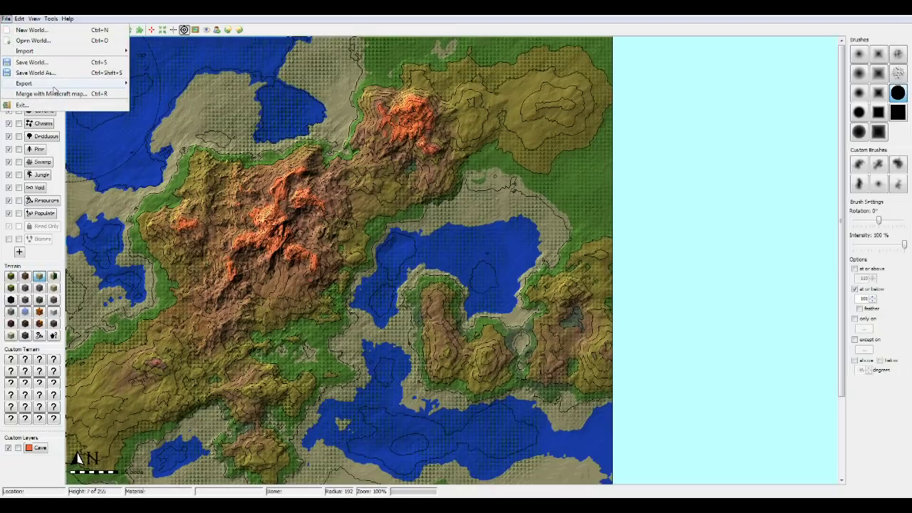
mouse_move(102, 85)
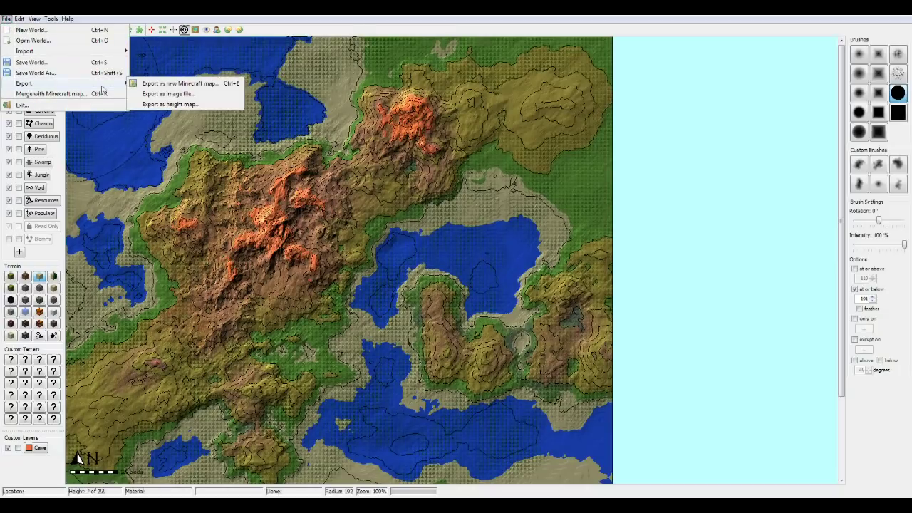
left_click(161, 84)
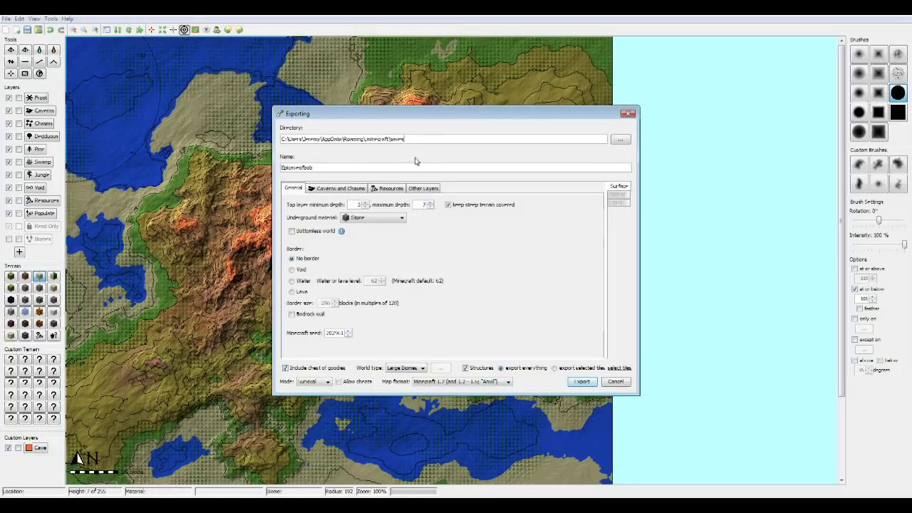
left_click(312, 385)
left_click(308, 400)
left_click(285, 368)
Set lava and water resource occurrence to 0 and run the export
left_click(424, 189)
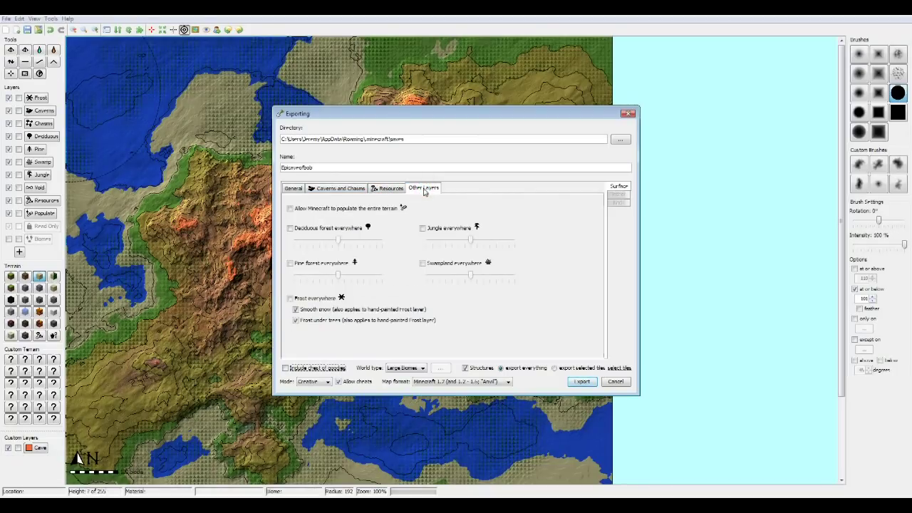
left_click(389, 189)
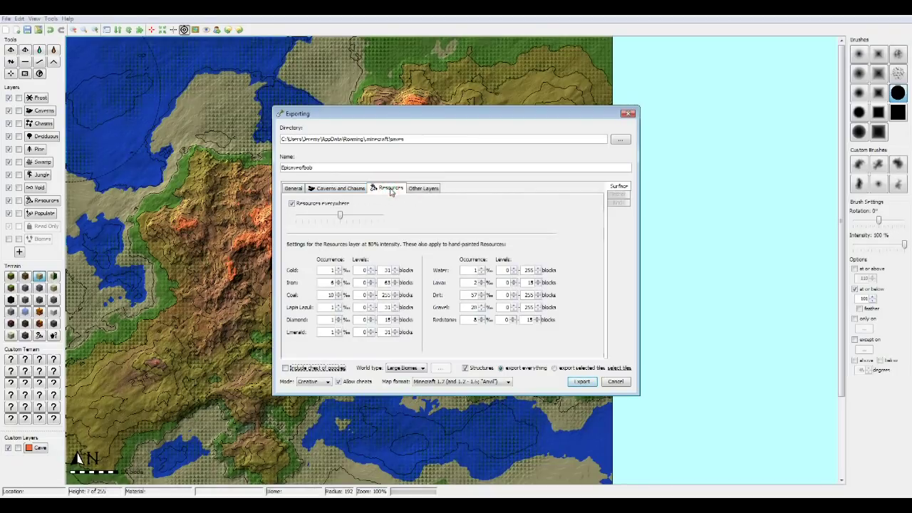
left_click(482, 285)
left_click(482, 285)
left_click(481, 273)
left_click(481, 272)
left_click(293, 189)
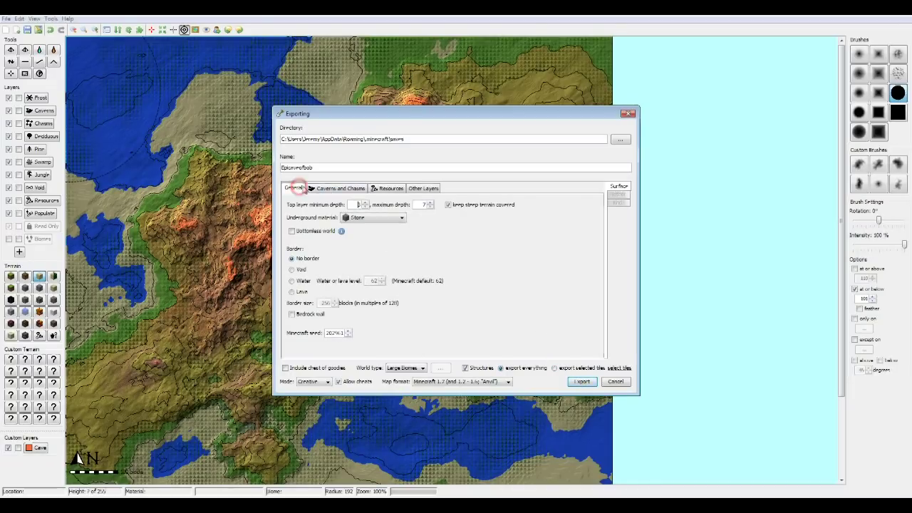
left_click(592, 382)
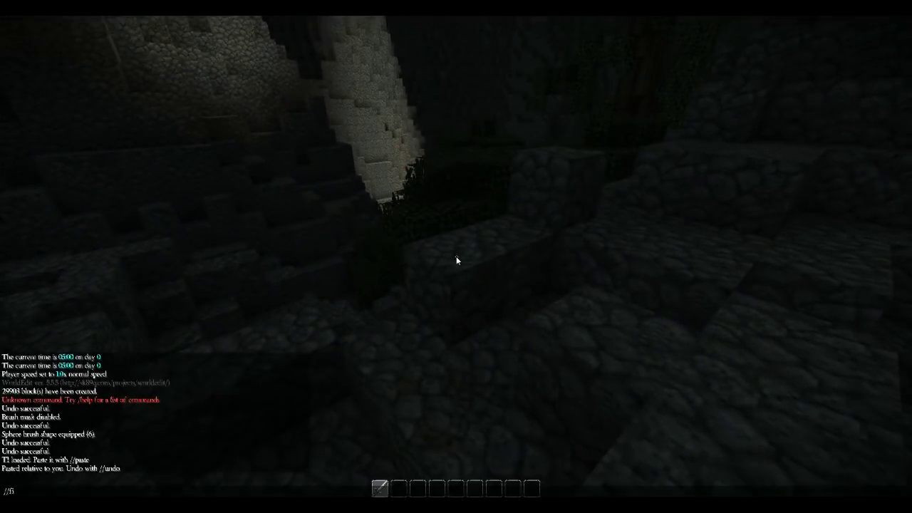
Run '/fill water 1000 100' to flood the cave ravine
type("1000 1000")
key("Return")
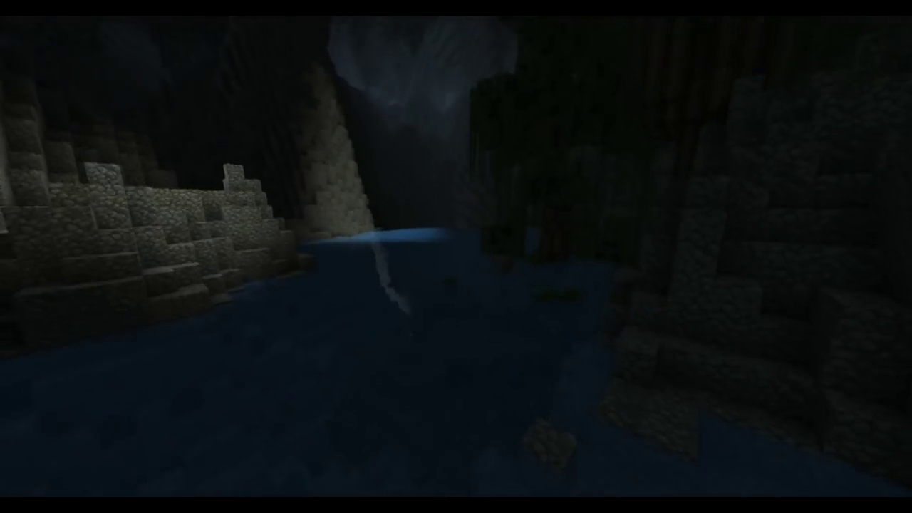